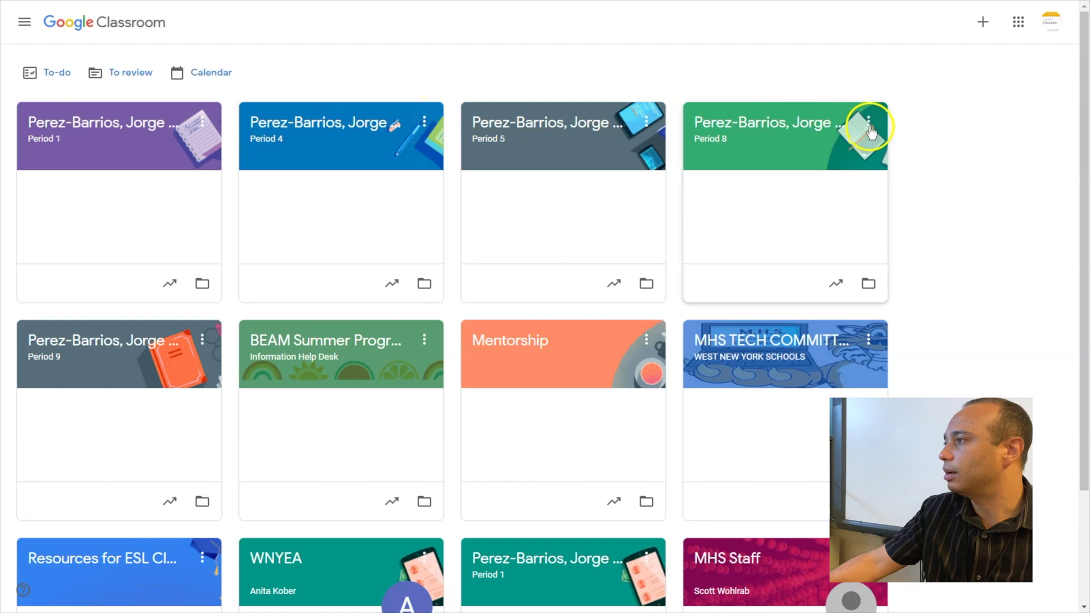
Copy the Period 1 class, replacing the 'Copy of' prefix with a '2021-2022' name suffix.
left_click(203, 122)
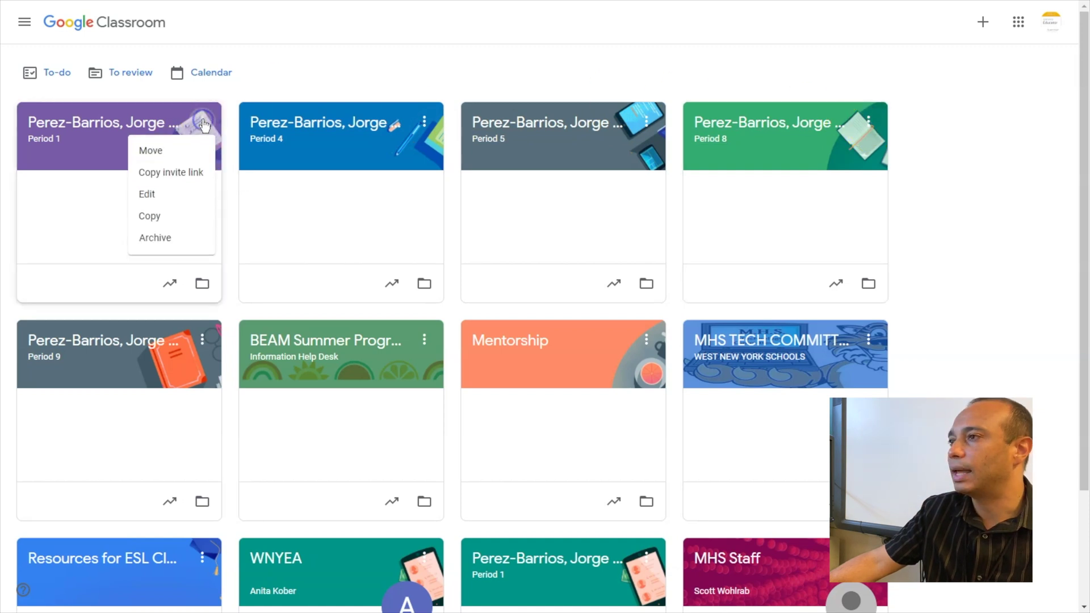
left_click(175, 221)
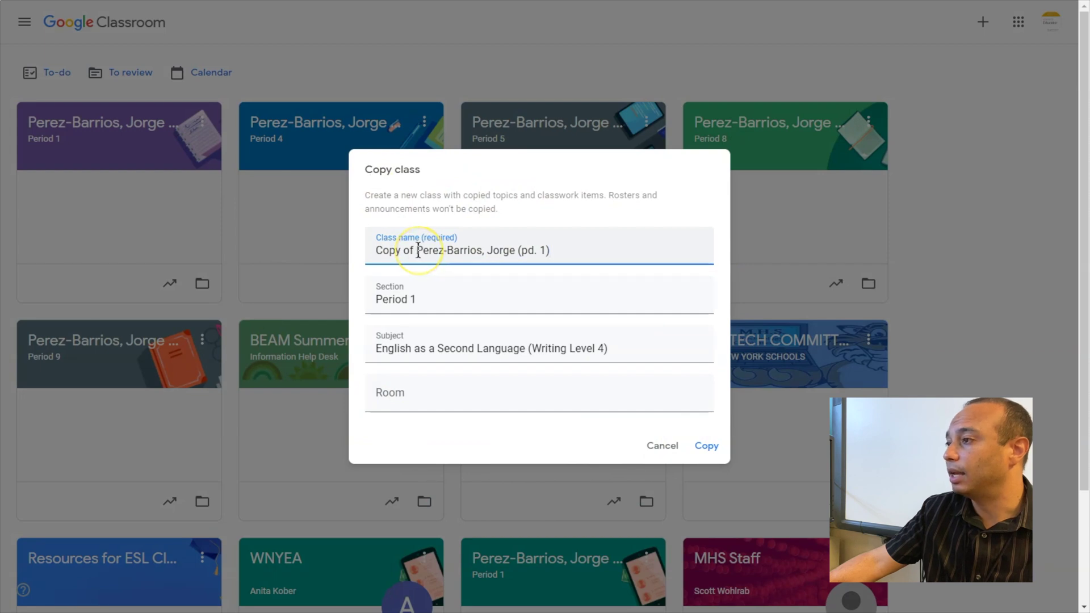
left_click_drag(417, 250, 359, 250)
key("BackSpace")
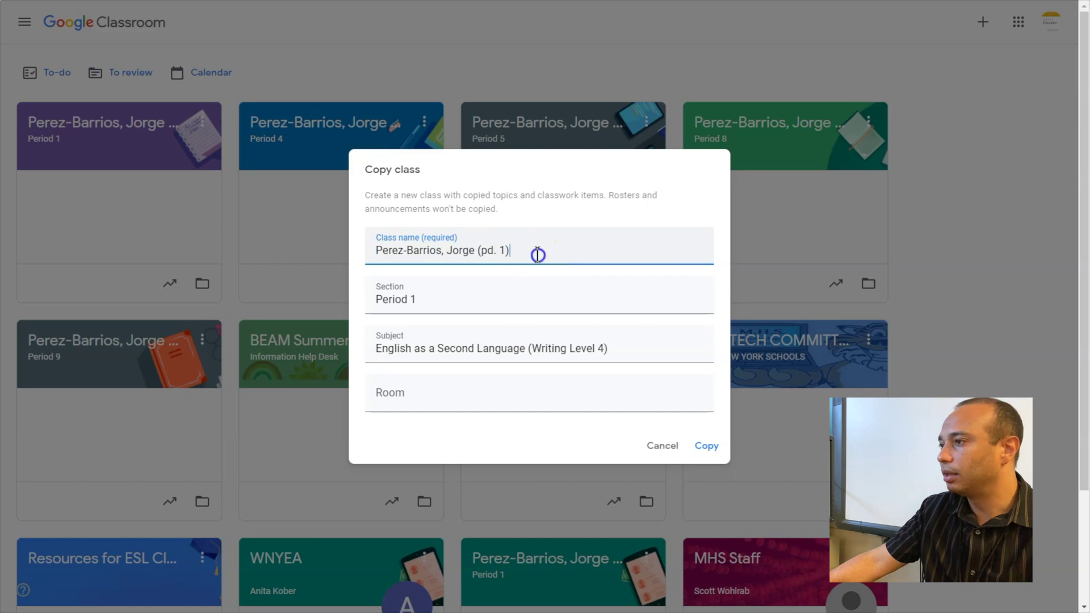
type("2")
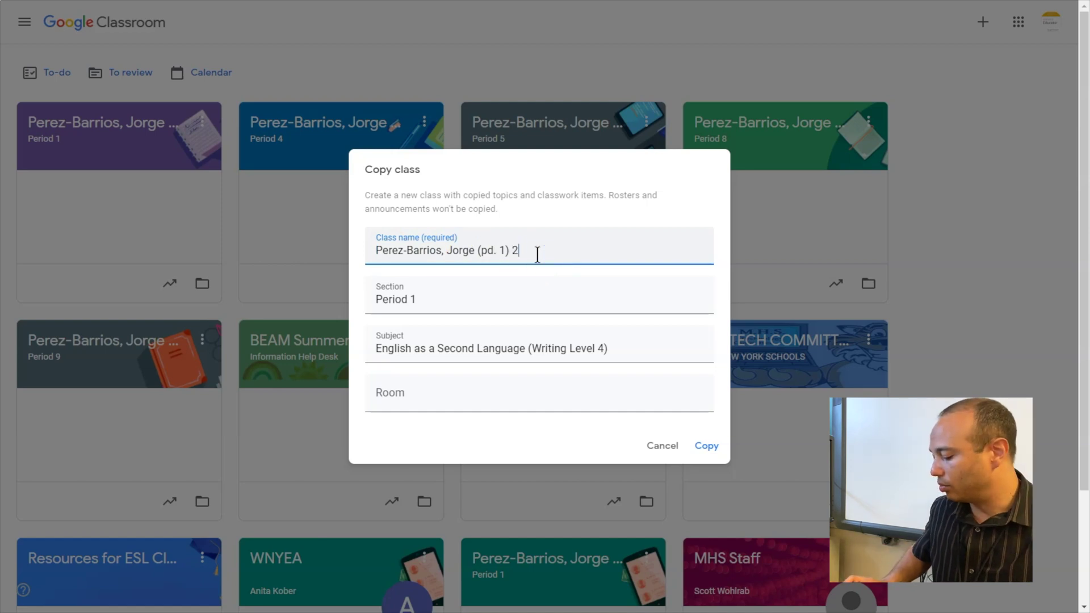
type("021-2022")
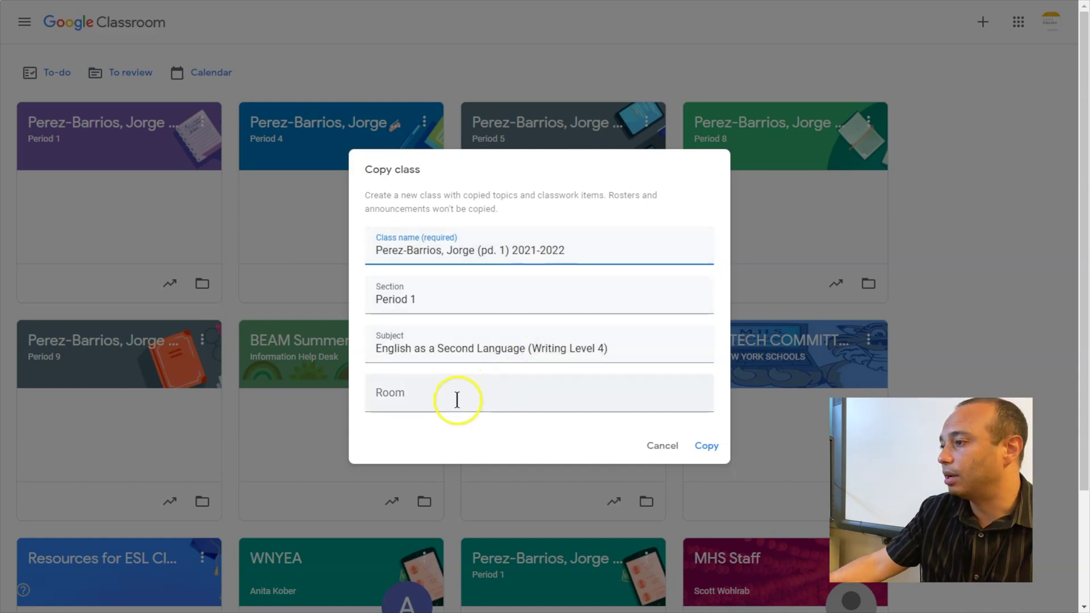
left_click(418, 404)
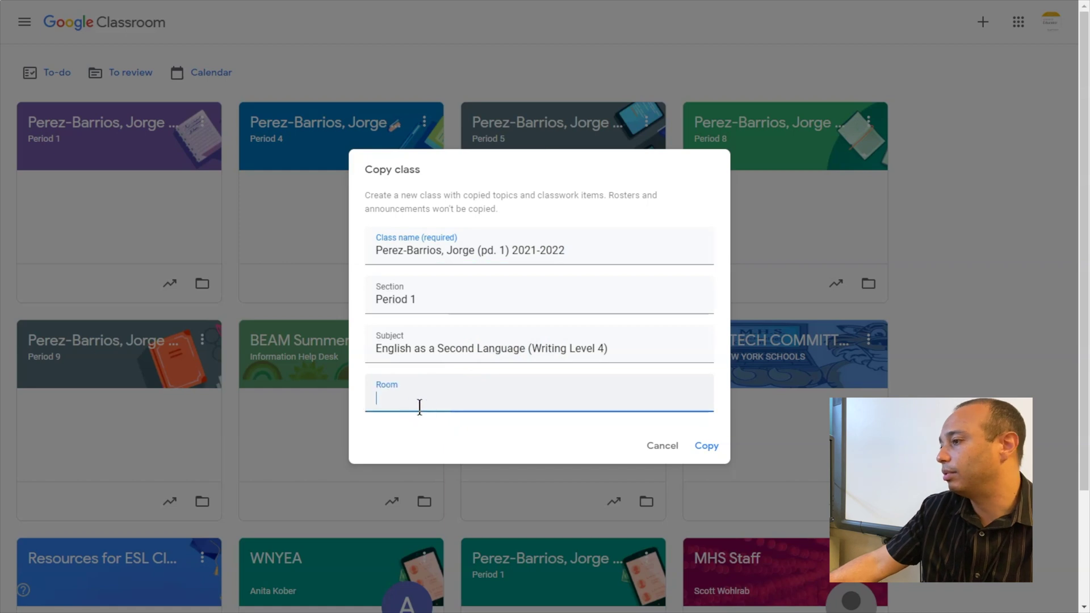
left_click(705, 446)
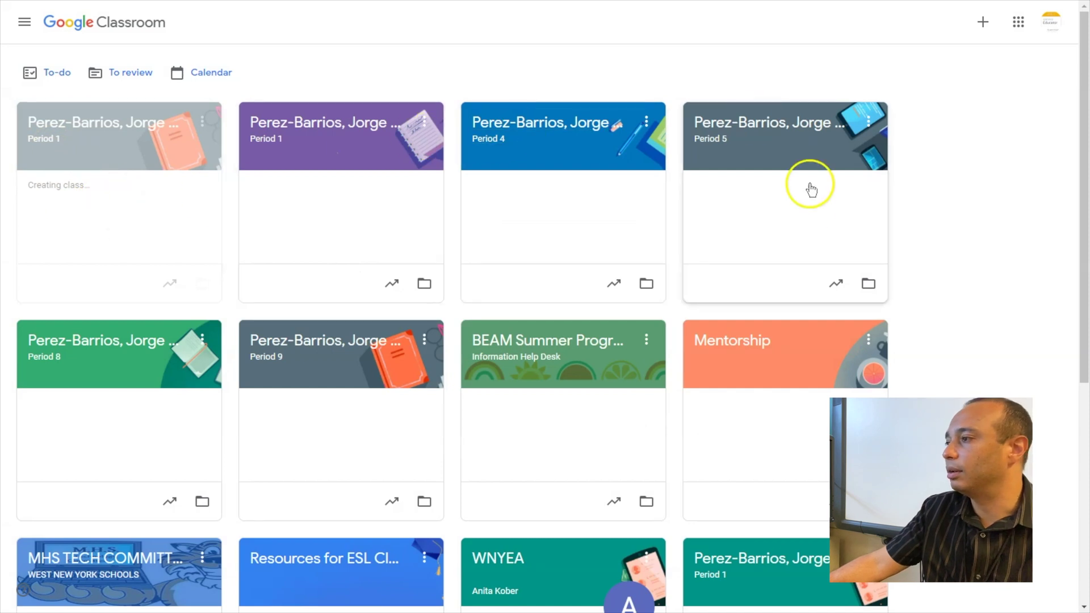
Scroll the dashboard while the new Period 1 2021-2022 card shows 'Creating class…'.
scroll(755, 272, "down", 2)
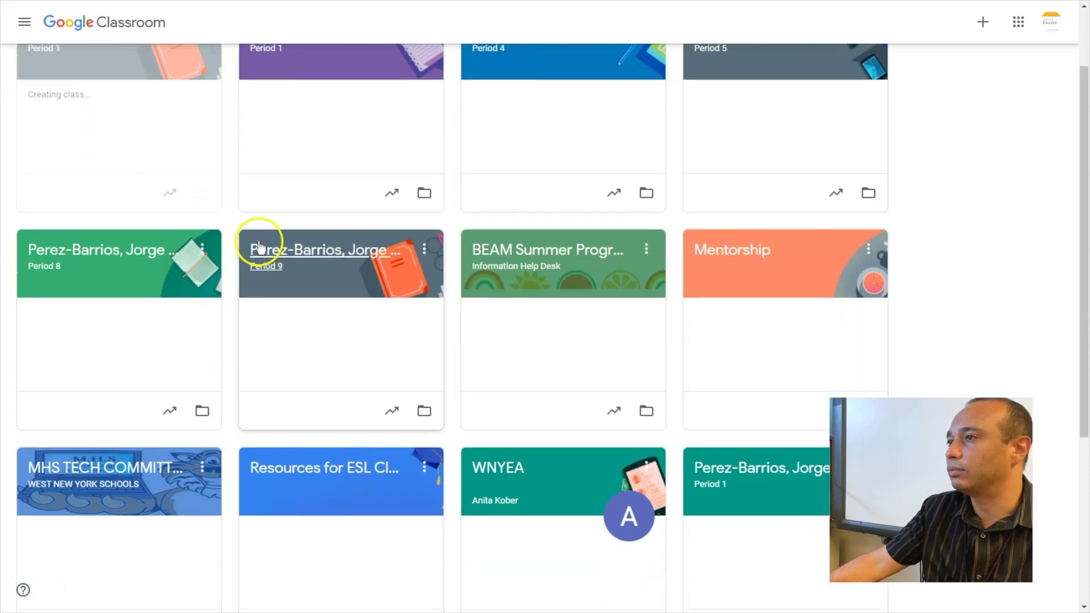
scroll(341, 215, "up", 2)
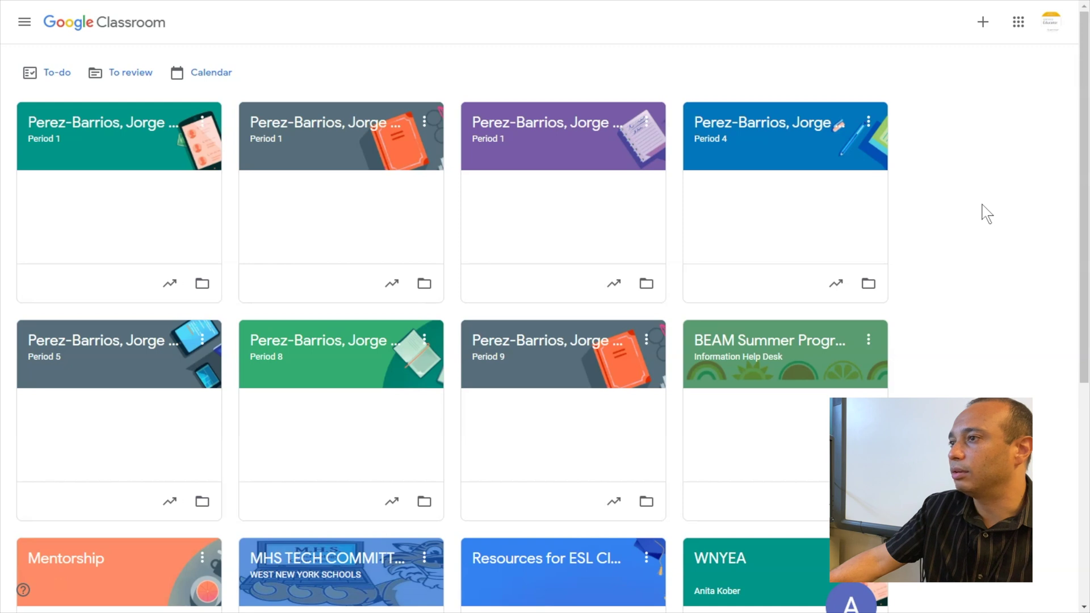
Open the Period 1 2021-2022 copy and scroll its Classwork down to the Writing topic's drafts.
left_click(115, 129)
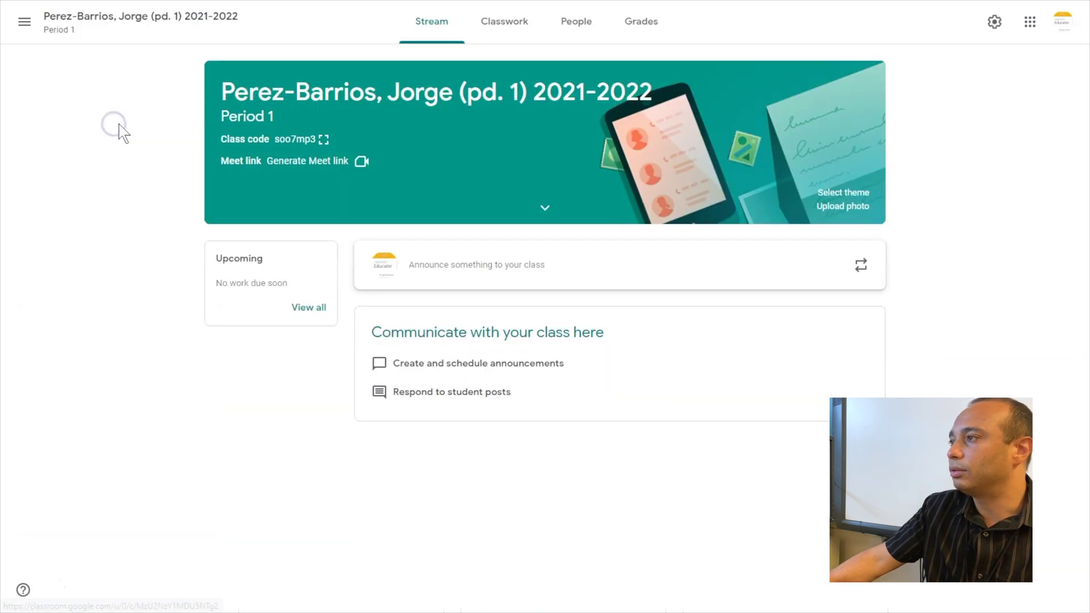
left_click_drag(533, 98, 661, 105)
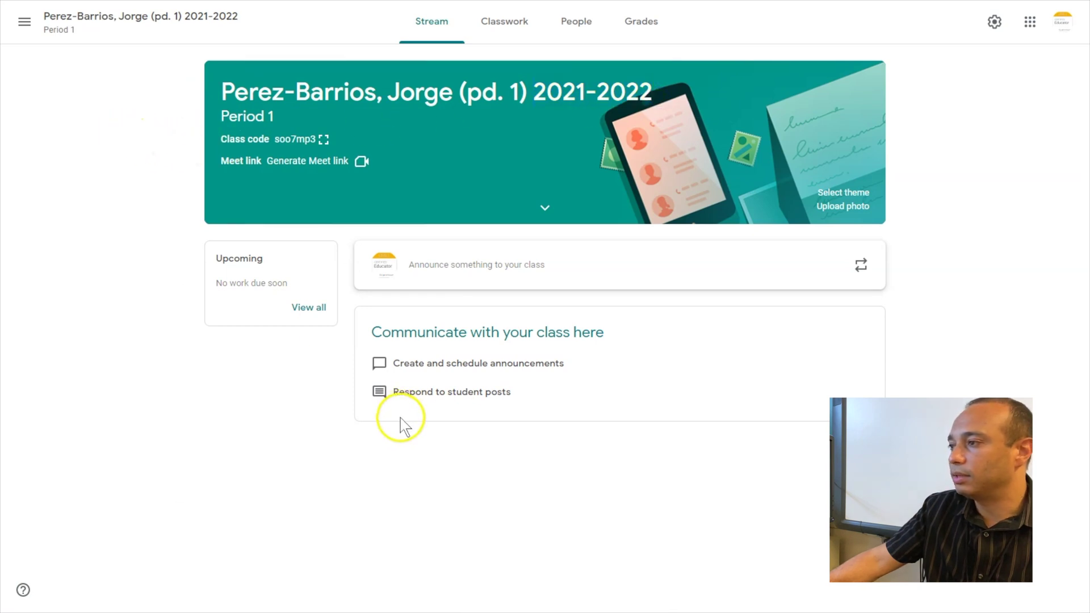
left_click(516, 27)
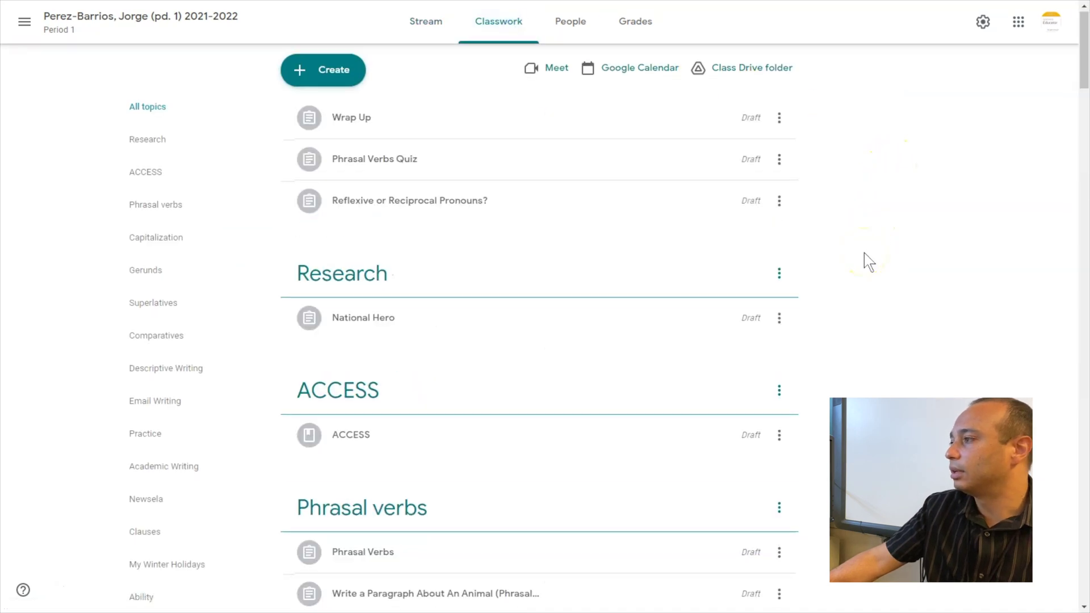
scroll(864, 253, "down", 9)
scroll(864, 253, "down", 6)
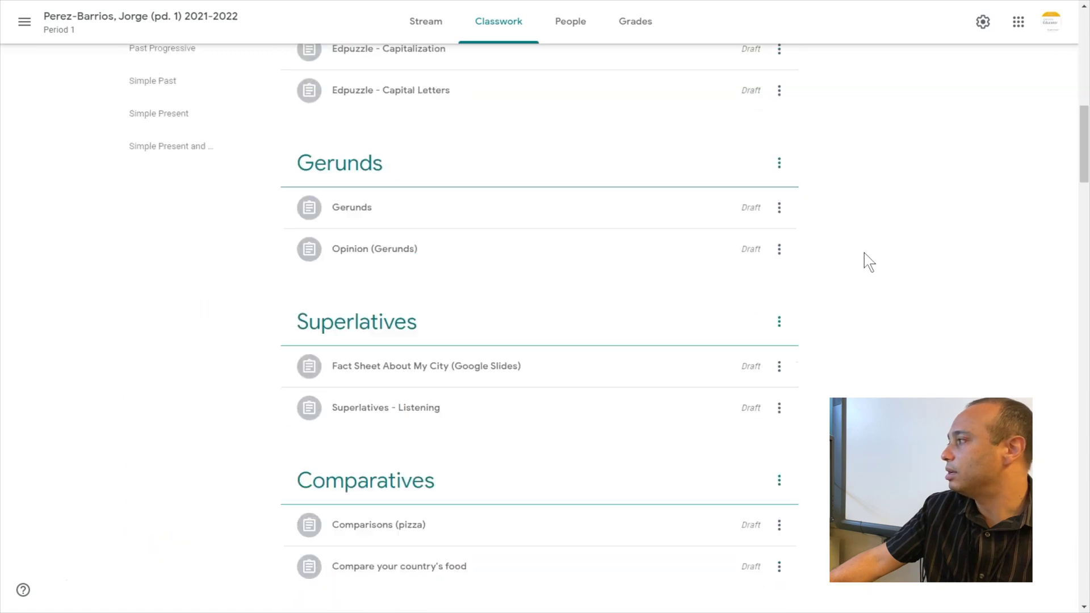
left_click_drag(1082, 146, 1066, 457)
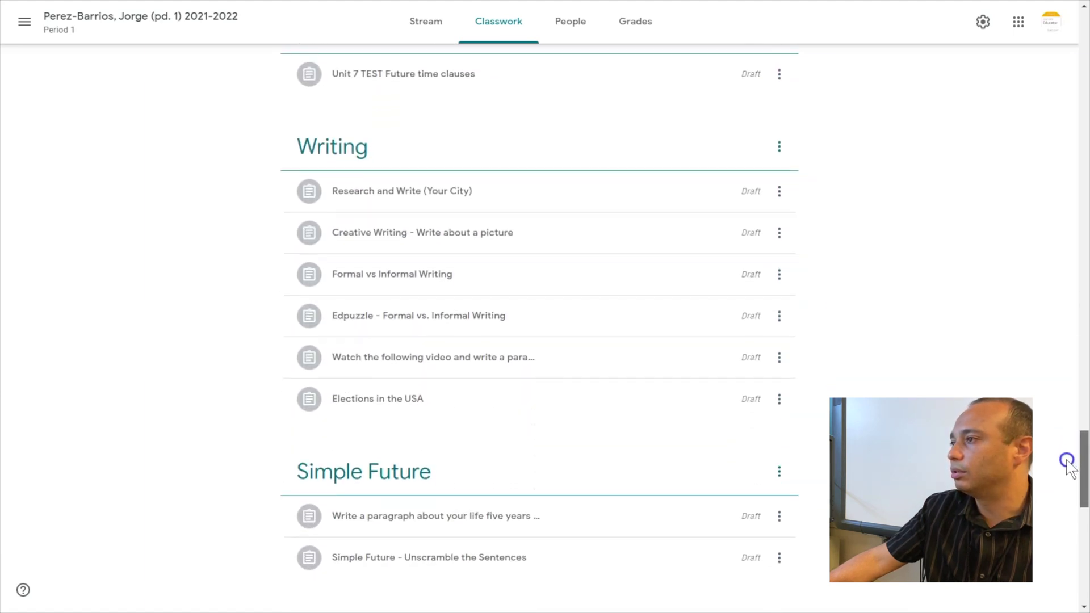
Preview scheduling for the Research and Write (Your City) draft, then cancel and close it unposted.
left_click(484, 197)
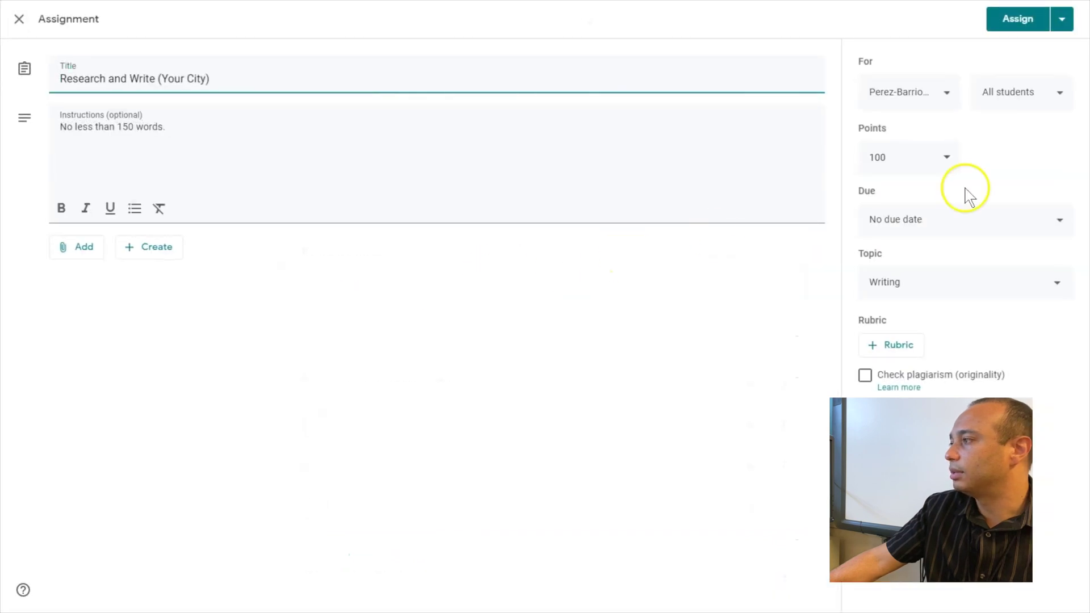
left_click(1059, 23)
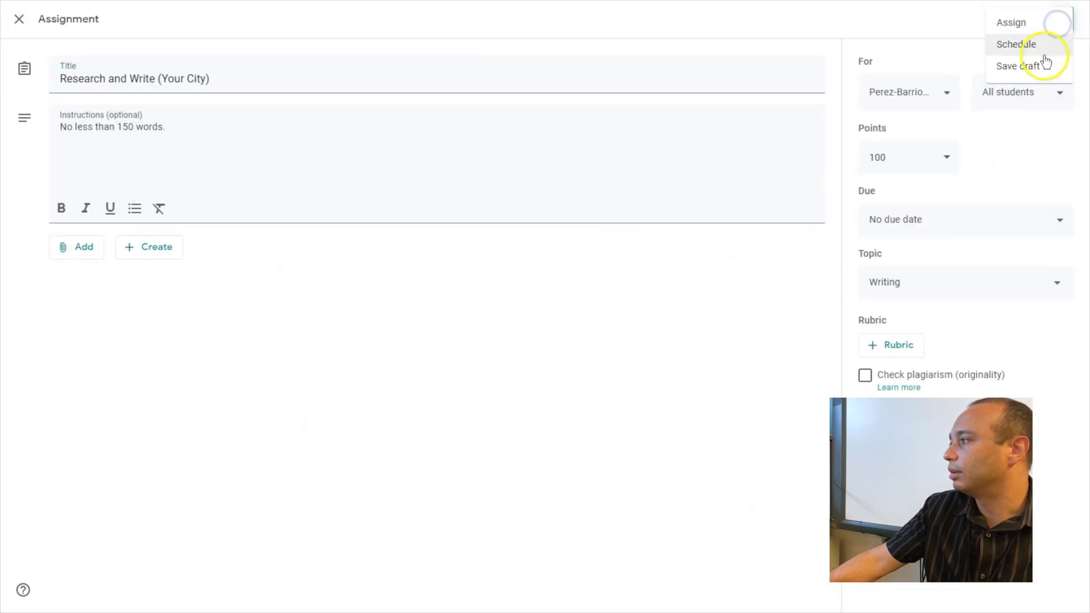
left_click(1044, 52)
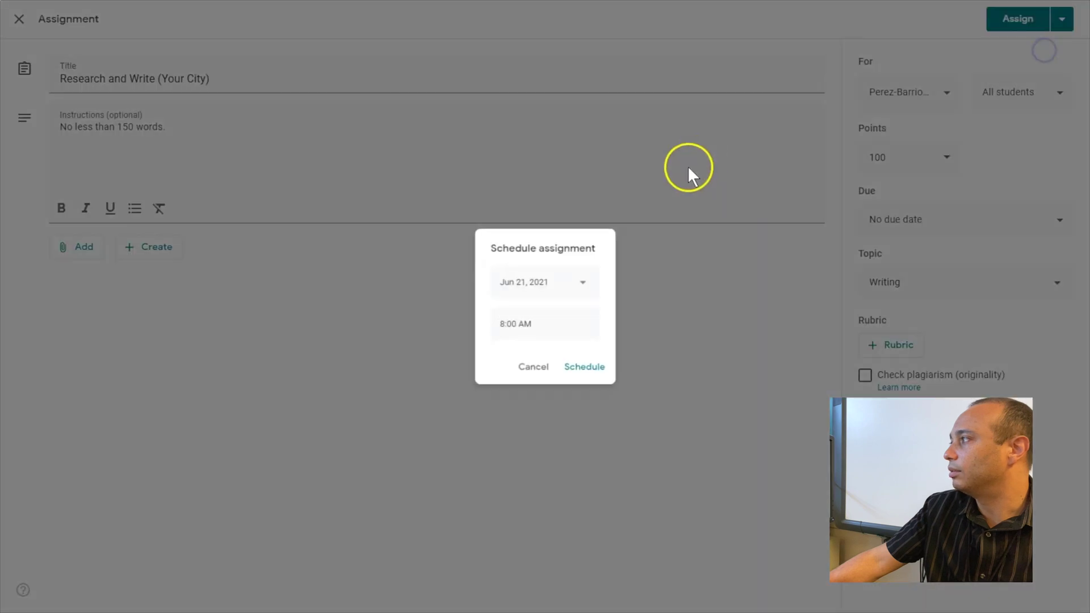
left_click(552, 375)
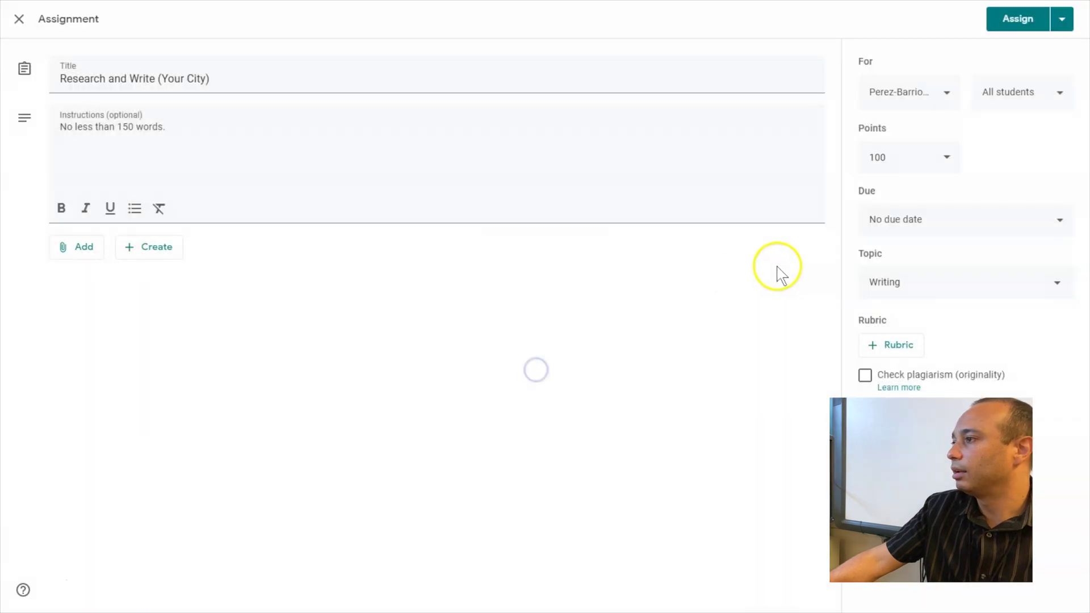
left_click(12, 21)
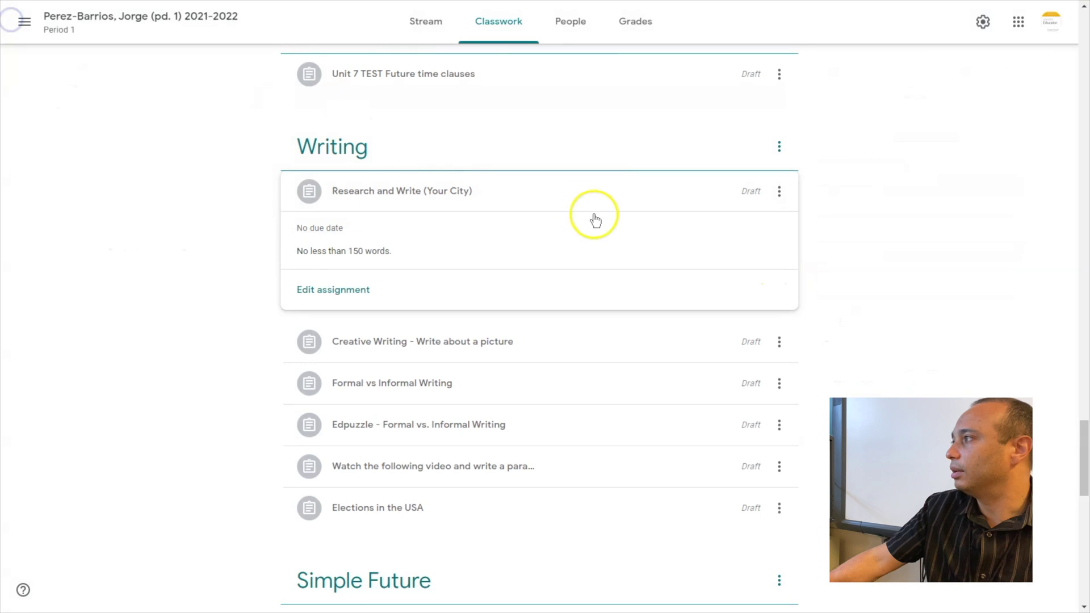
Filter the copied class's classwork to the Writing topic's assignments.
left_click(722, 148)
scroll(875, 170, "down", 5)
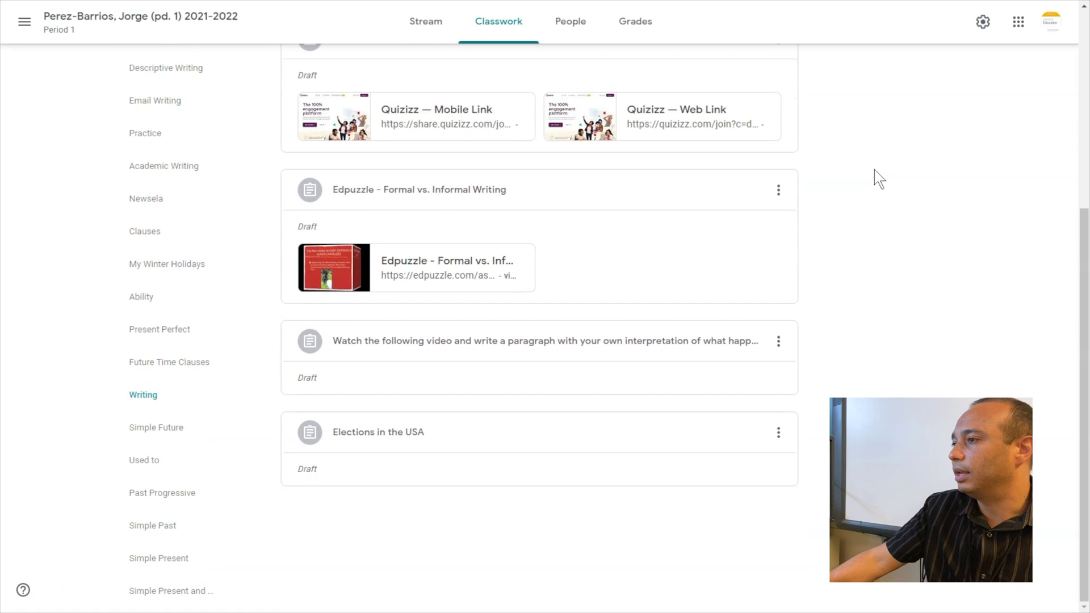
scroll(878, 179, "up", 5)
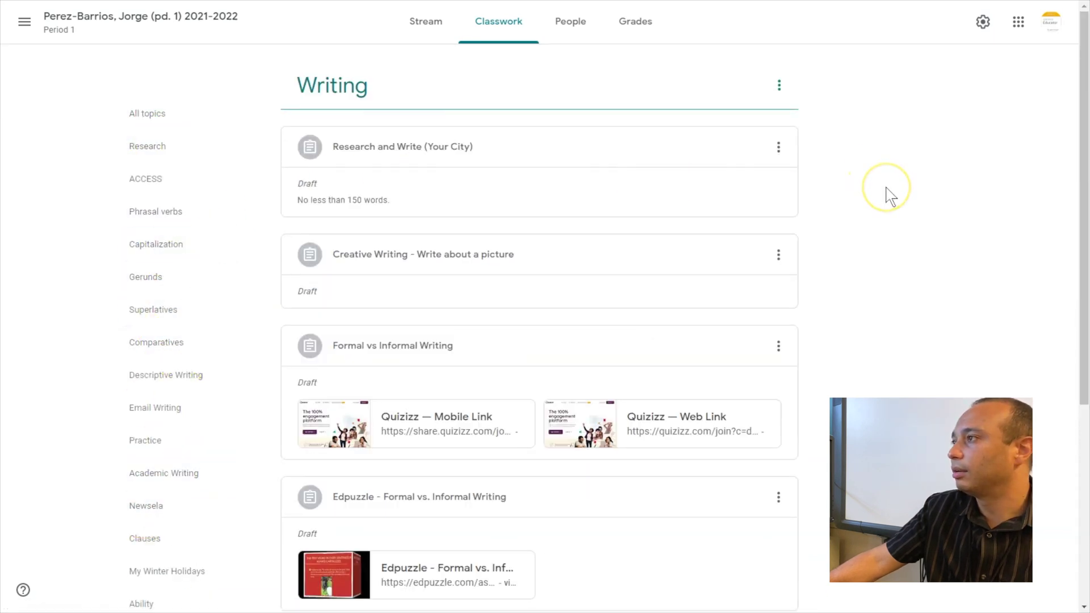
Visit the People, Grades and Stream pages, then return to the Classes dashboard.
left_click(570, 21)
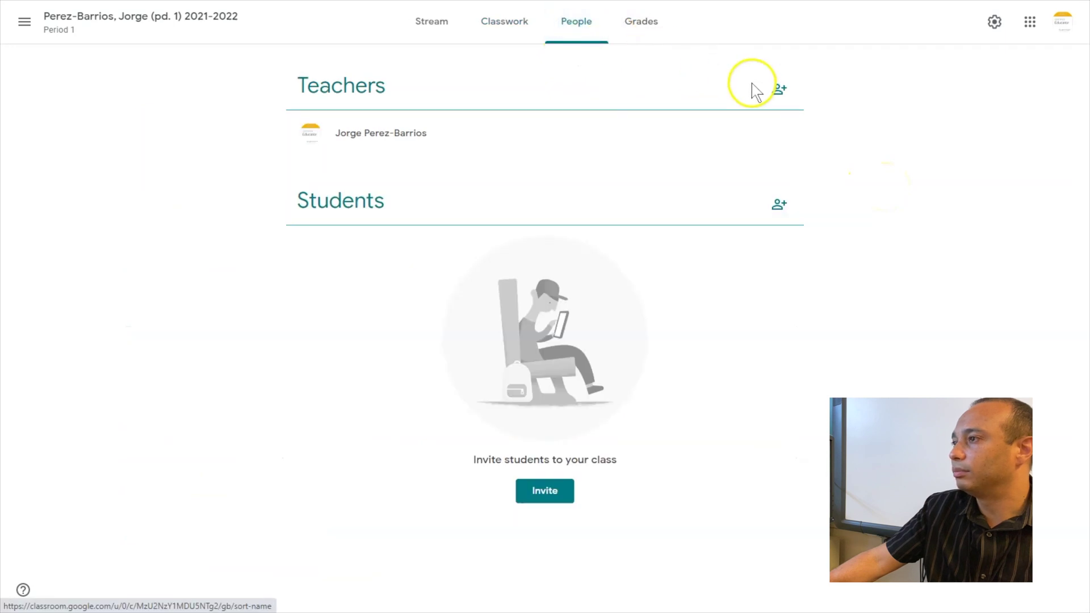
left_click(639, 25)
left_click(441, 26)
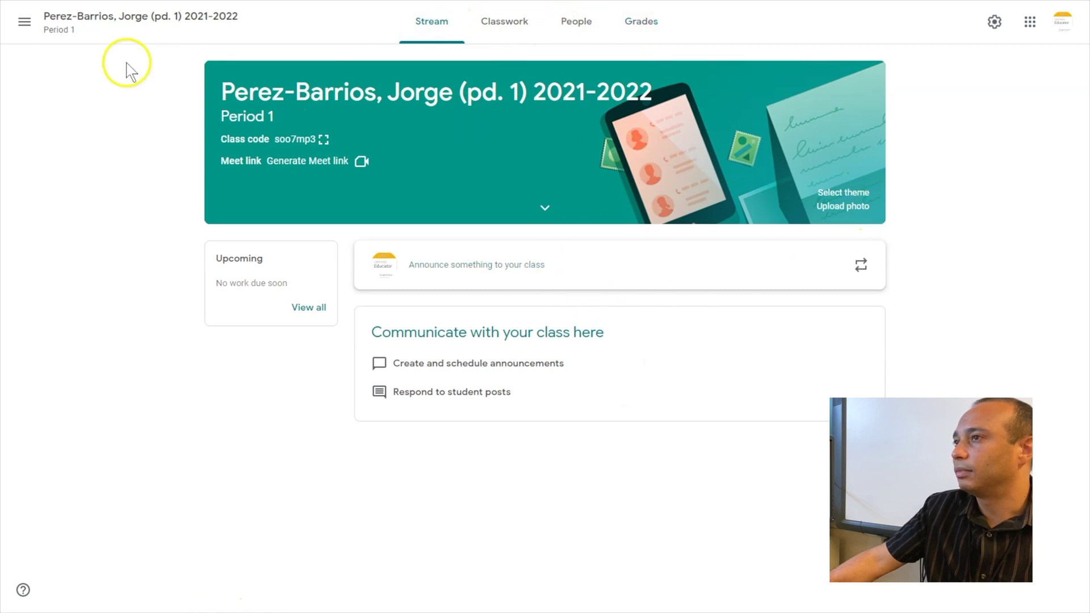
left_click(22, 24)
left_click(18, 28)
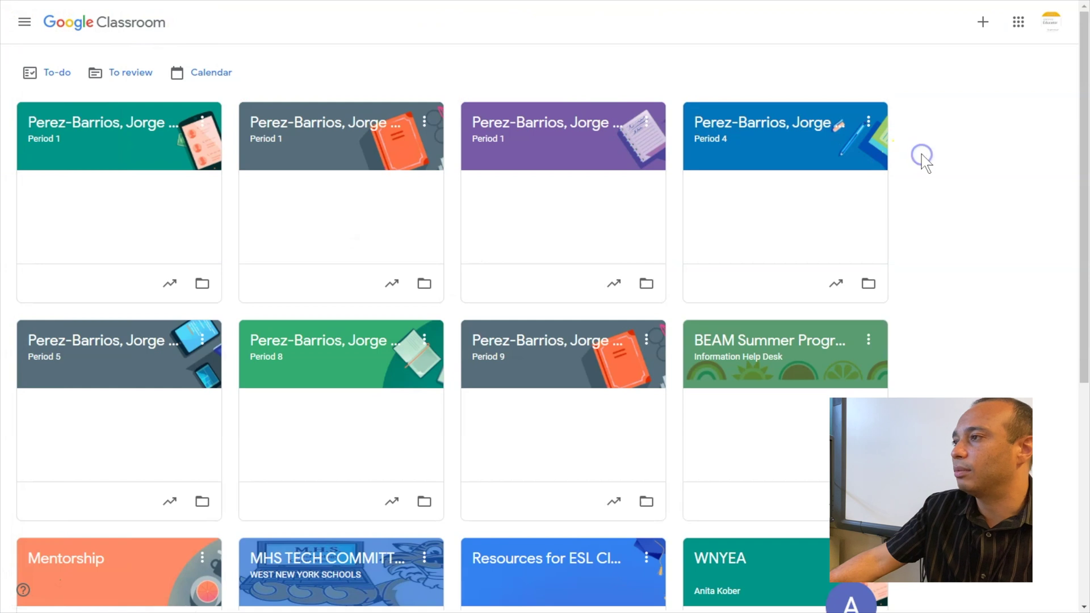
Archive the Period 1 2021-2022 copy from its card menu and confirm the archive.
left_click(424, 122)
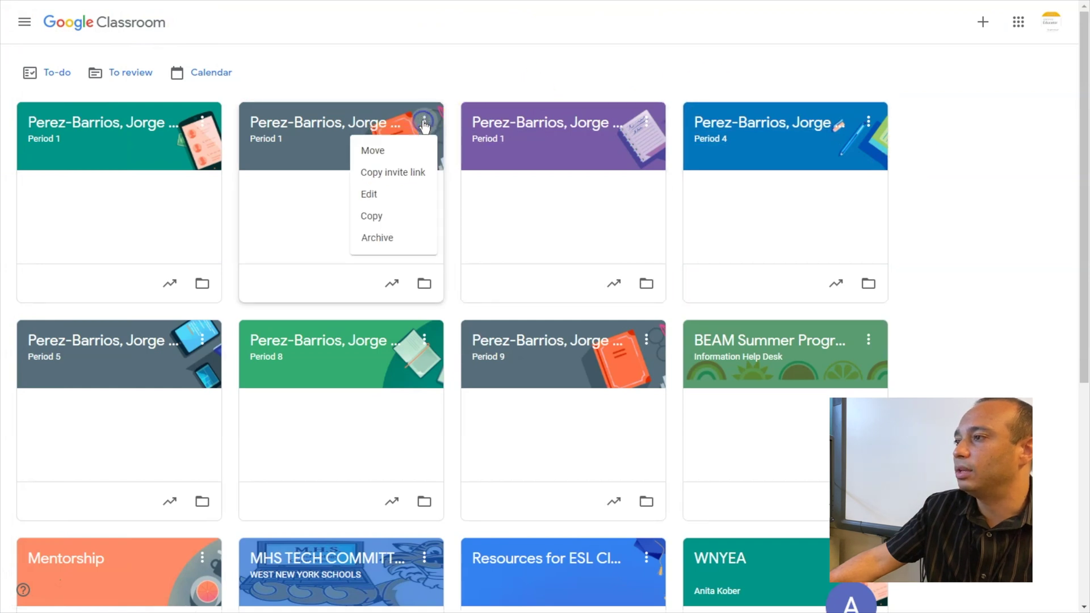
left_click(409, 246)
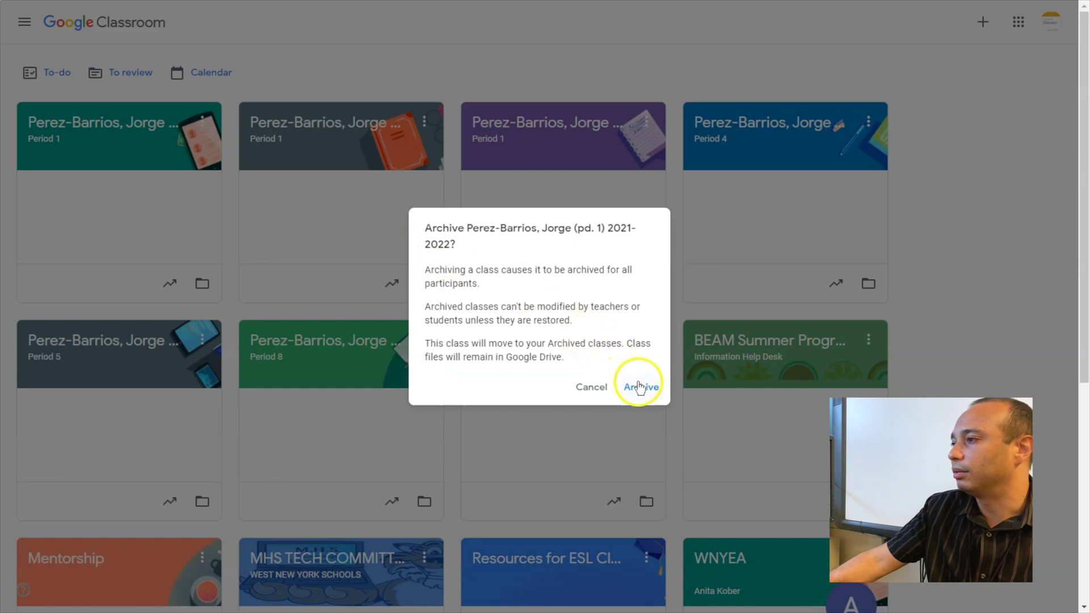
left_click(645, 393)
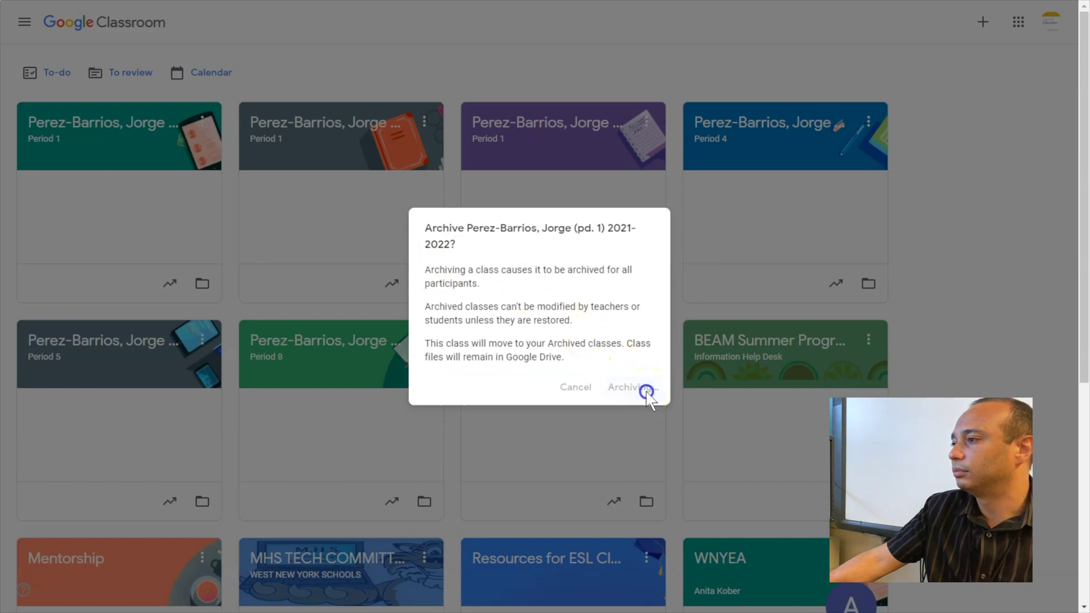